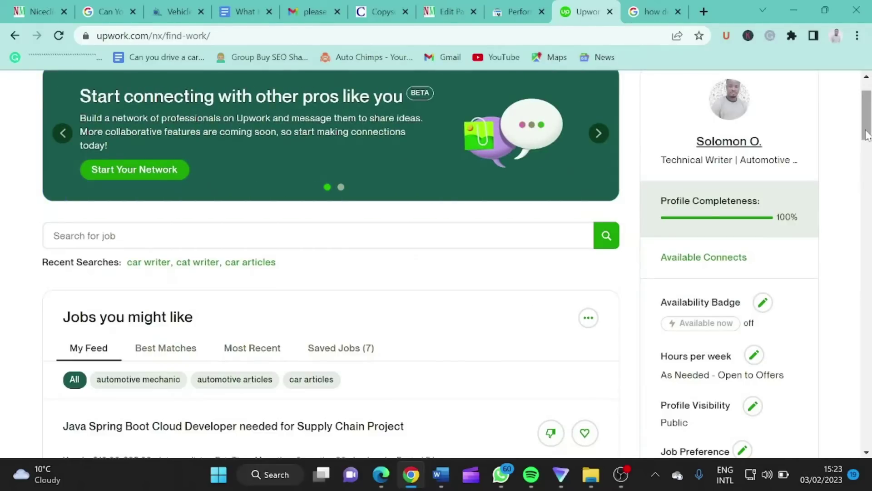
Search jobs for 'car writers', bringing up 268 job results.
drag(868, 135, 868, 110)
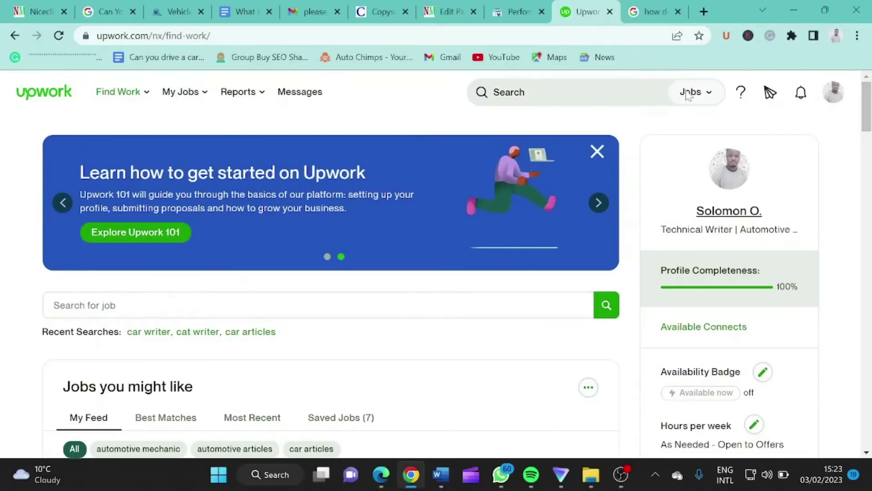
click(522, 92)
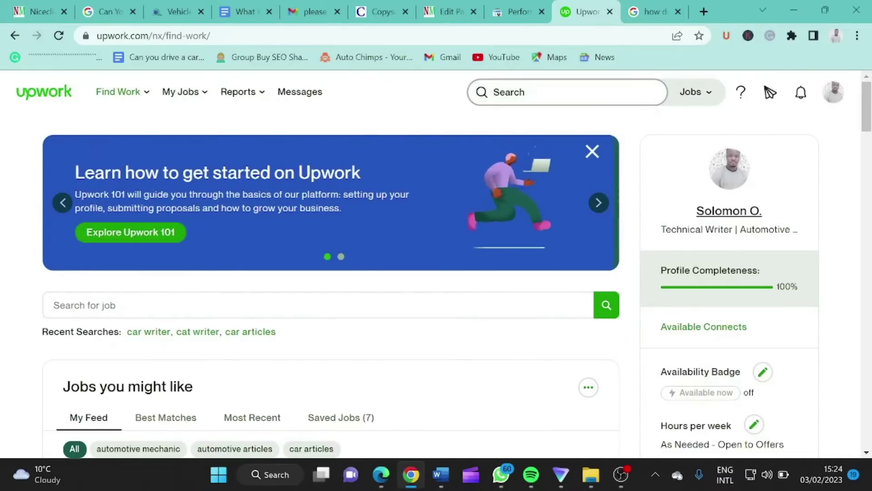
text(car writer)
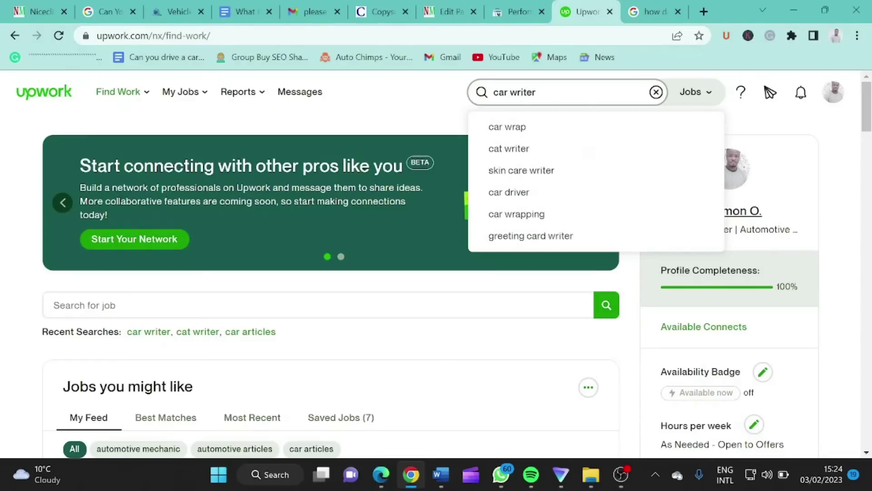
text(s)
key(Return)
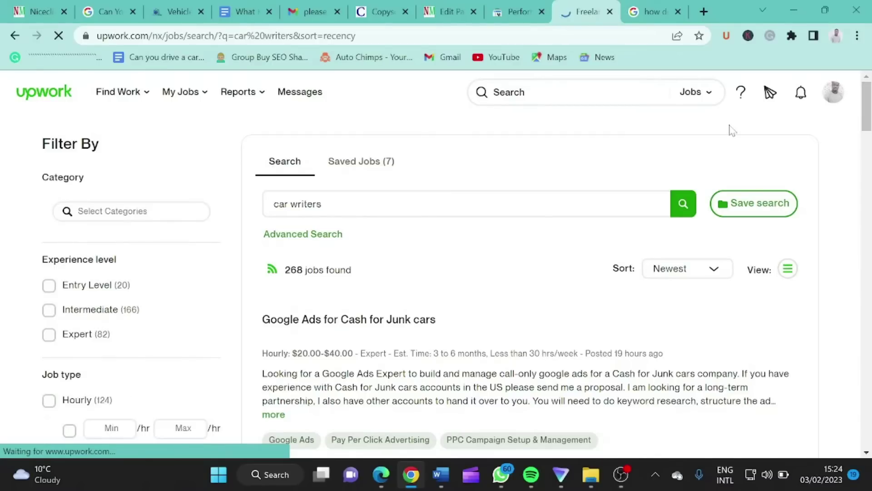
Enter 'car writer' in the header search and switch the search type to Talent.
click(712, 96)
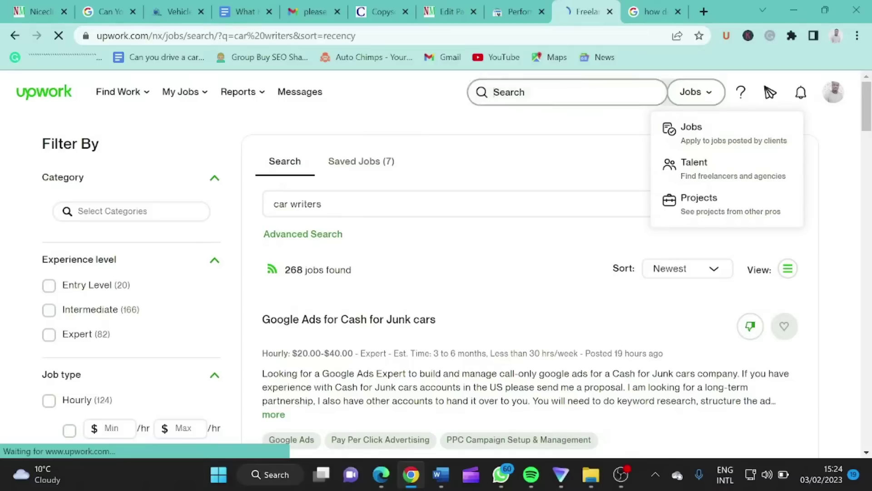
click(568, 92)
text(car )
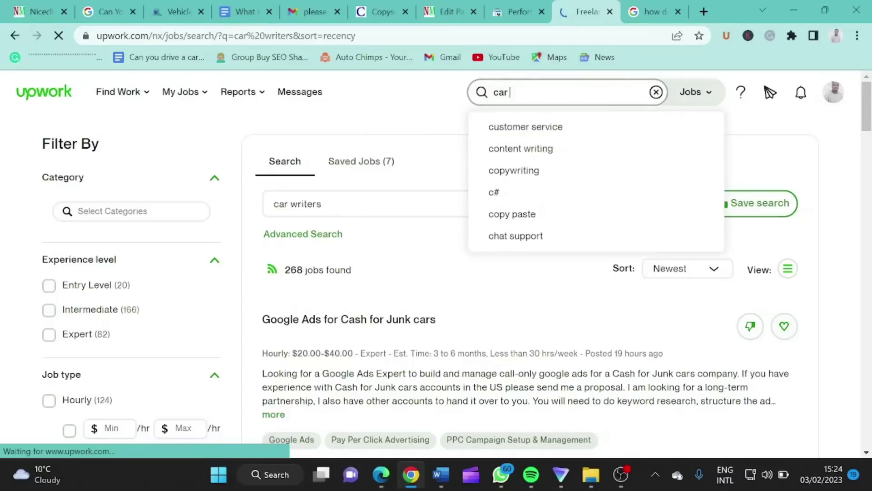
text(writer)
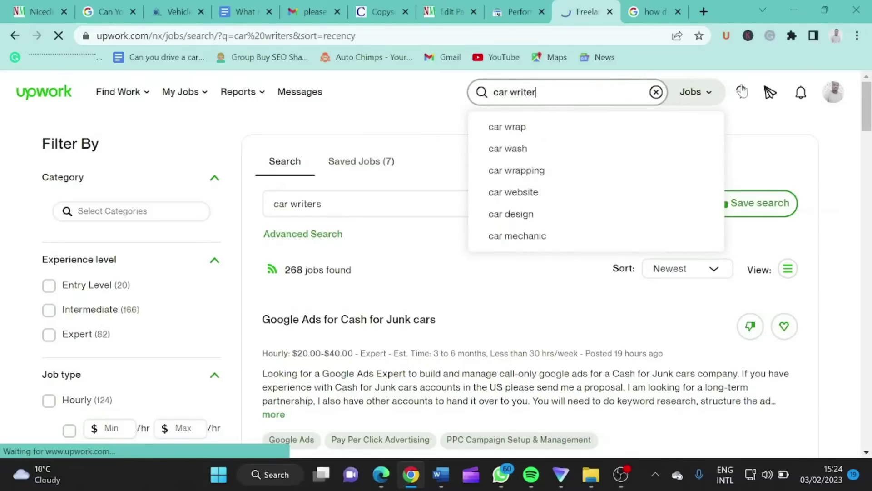
click(708, 95)
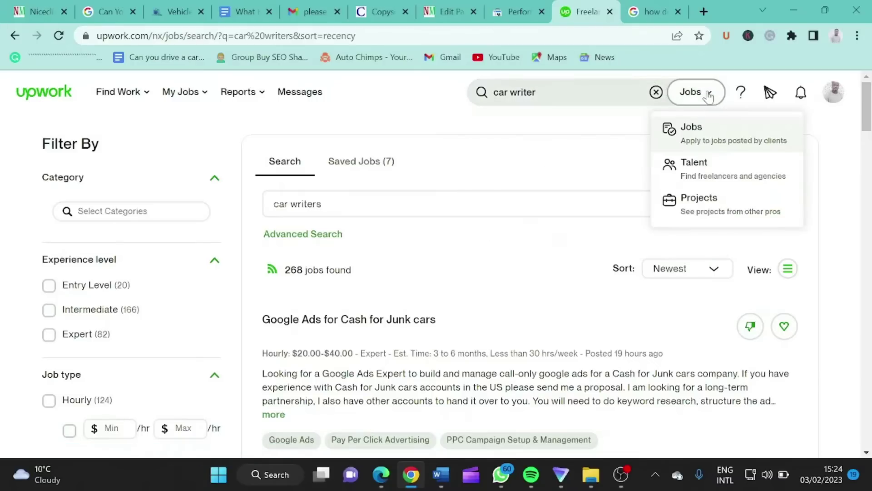
click(700, 172)
Run the 'car writer' Talent search and scroll through the freelancer results led by your profile.
key(Return)
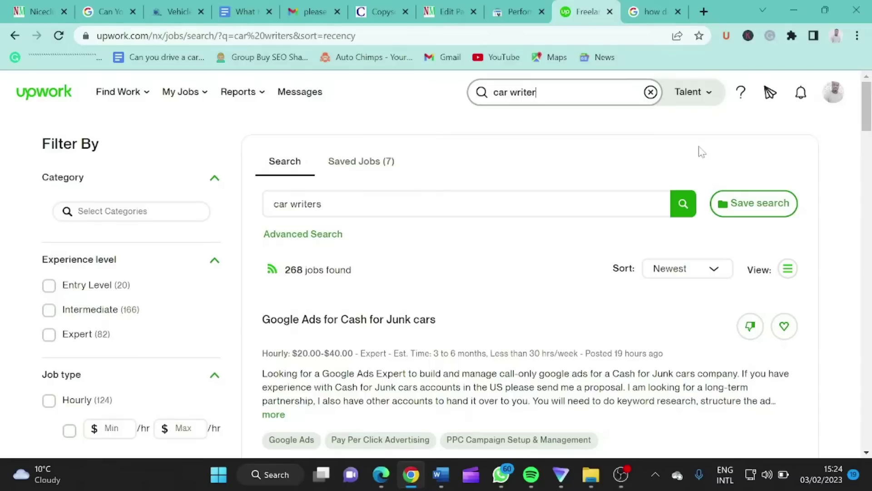
key(Return)
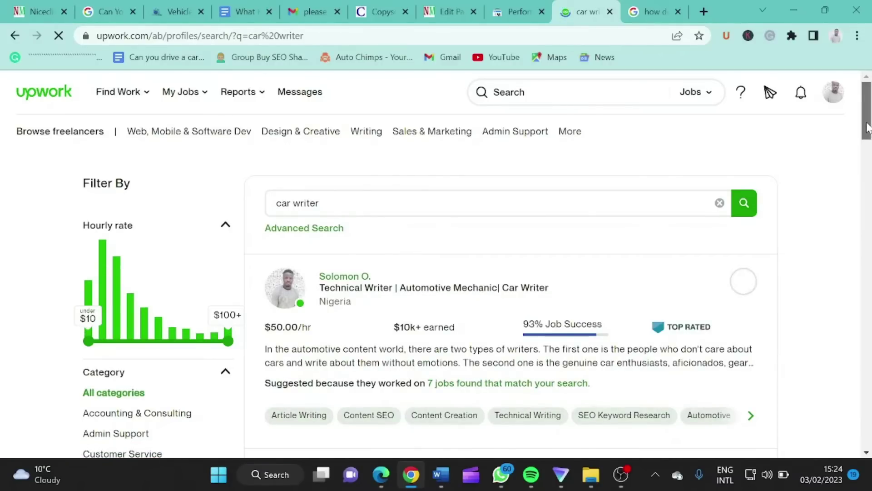
drag(867, 127, 867, 134)
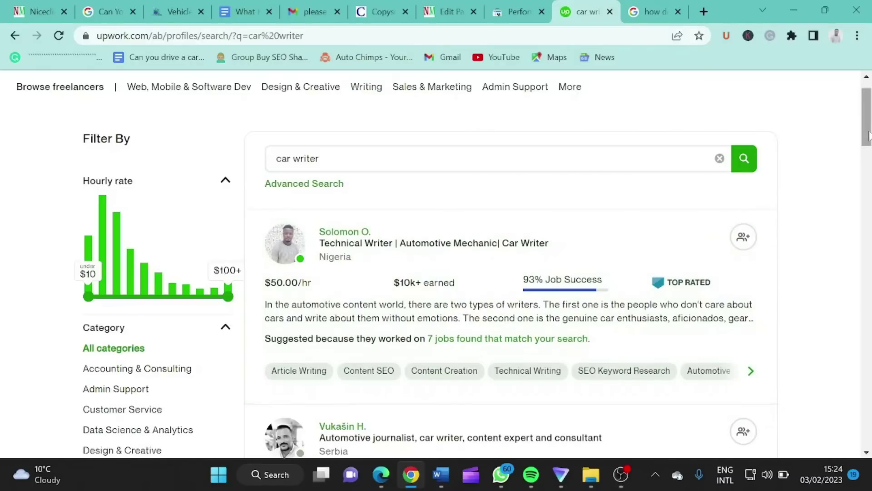
mouse_move(869, 134)
mouse_down()
mouse_move(869, 187)
mouse_move(865, 124)
mouse_up()
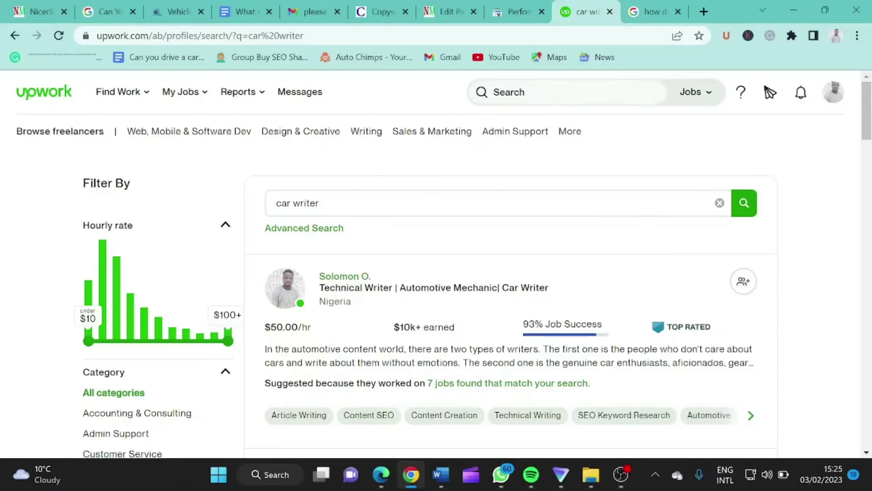
click(495, 92)
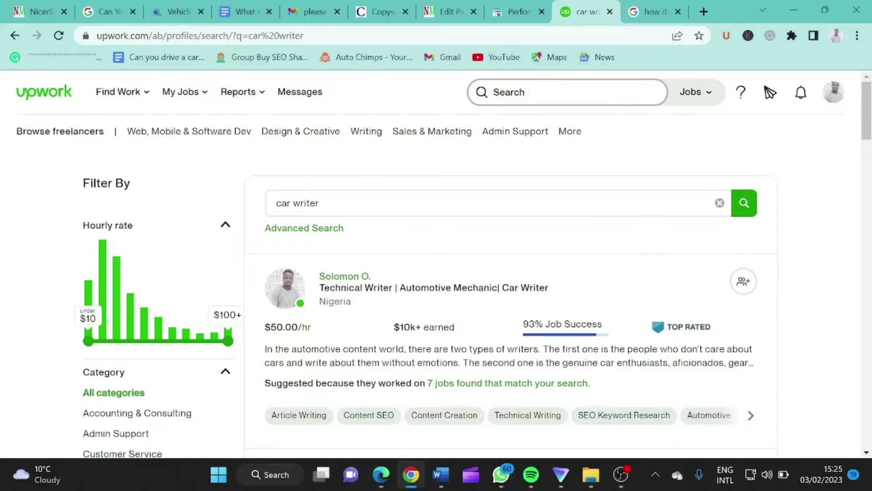
Replace the header search keyword with 'mechanic writer'.
text(aut)
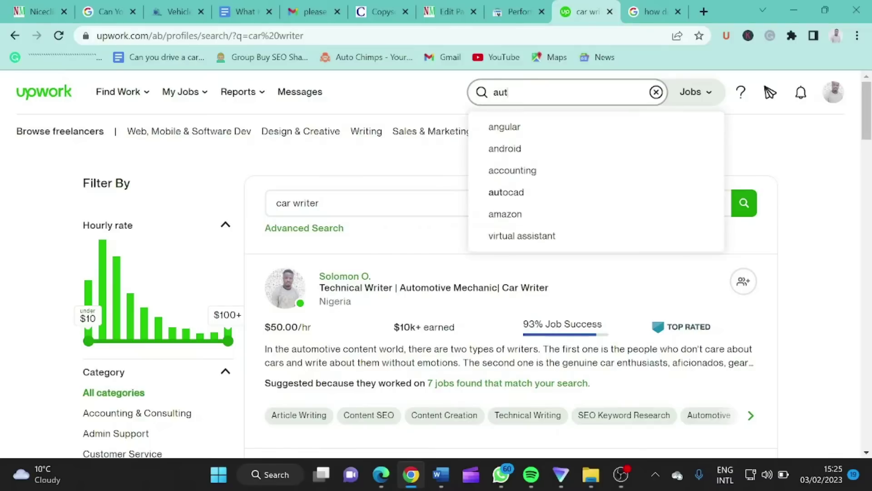
key(BackSpace)
key(BackSpace)
key(BackSpace)
key(Escape)
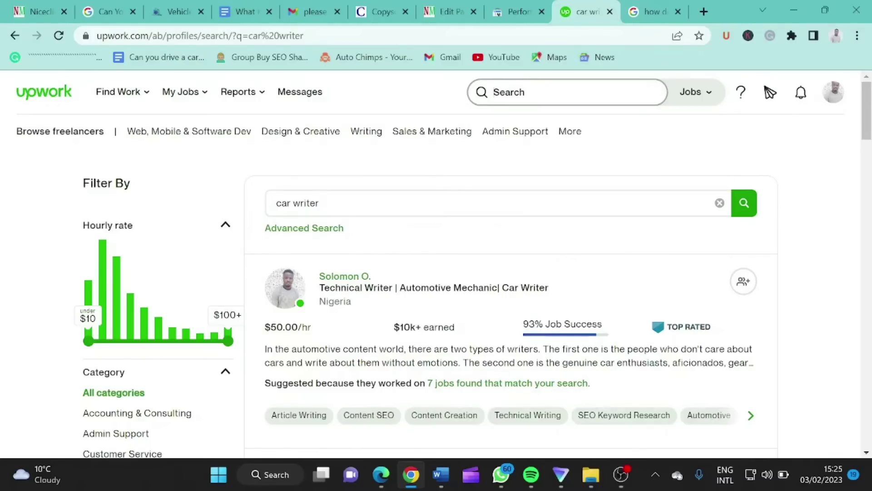
text(mecha)
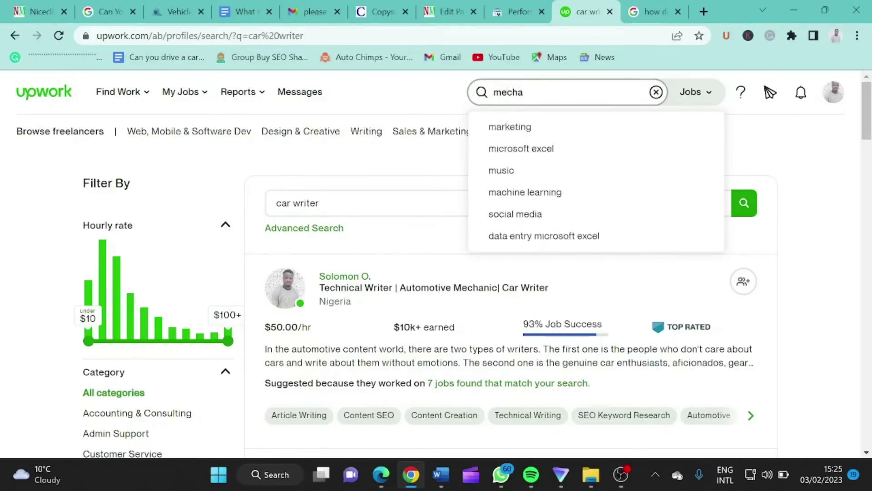
text(nic writer)
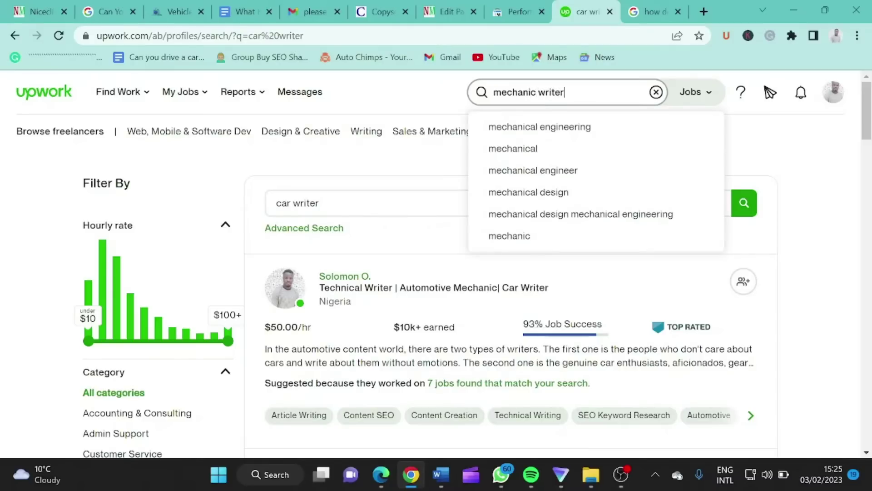
key(Escape)
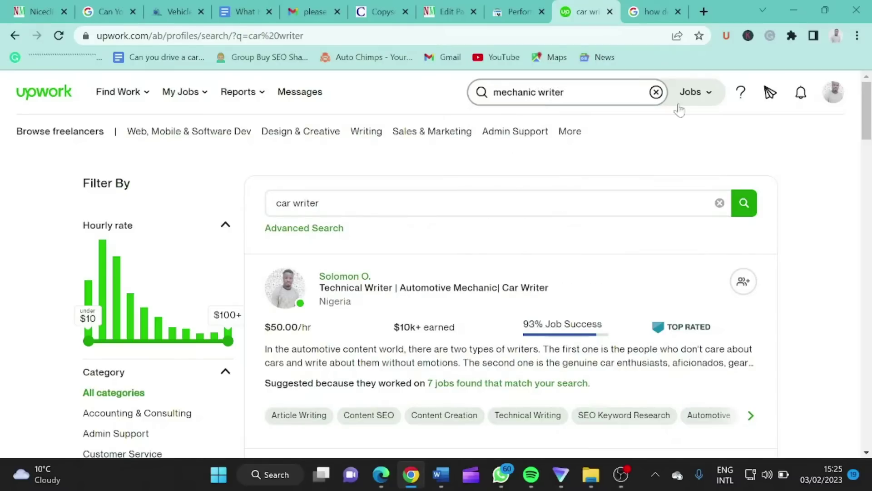
Switch the search type to Talent and run the 'mechanic writer' freelancer search.
click(711, 95)
click(715, 166)
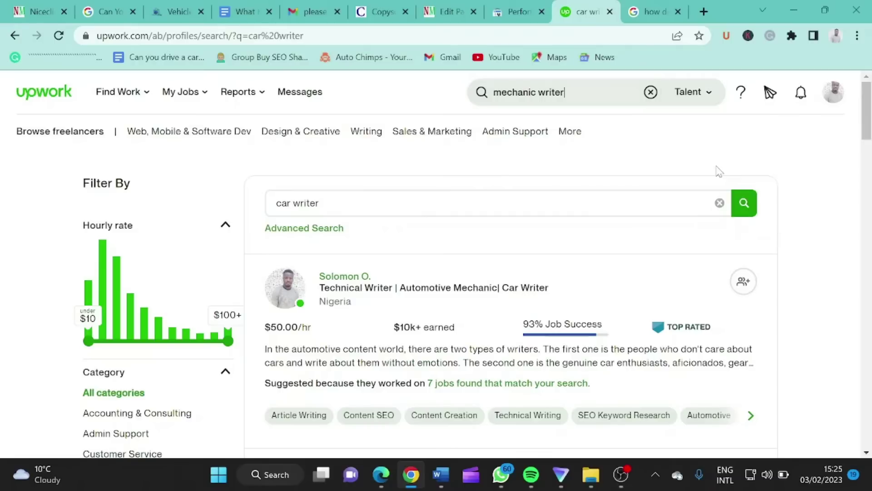
click(565, 92)
key(Return)
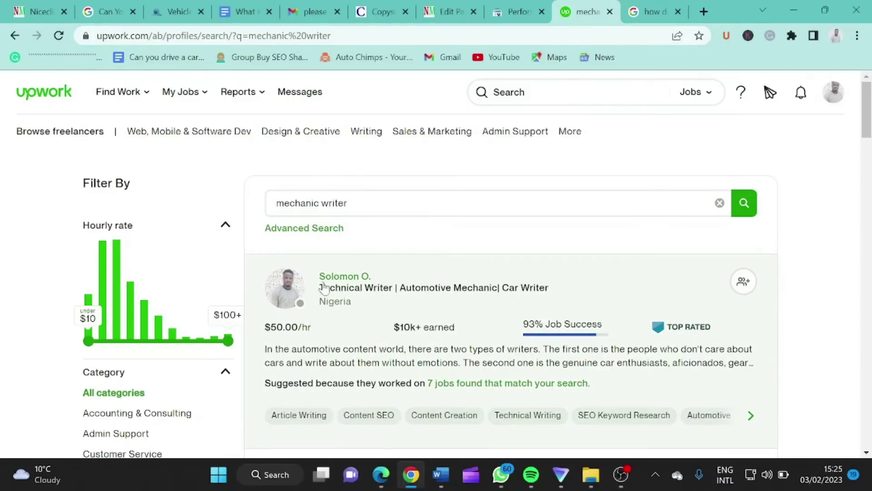
drag(868, 116, 867, 149)
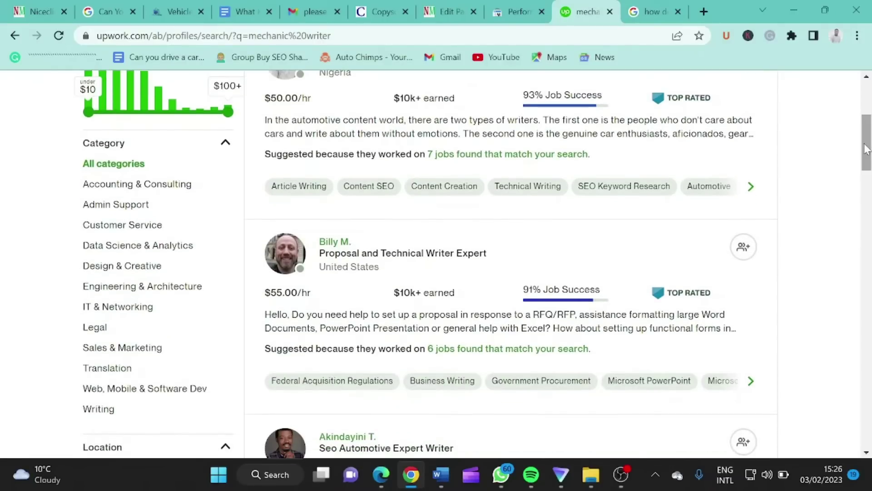
Review the 'mechanic writer' results down to the page numbers, then submit 'automotive writer'.
drag(867, 149, 844, 399)
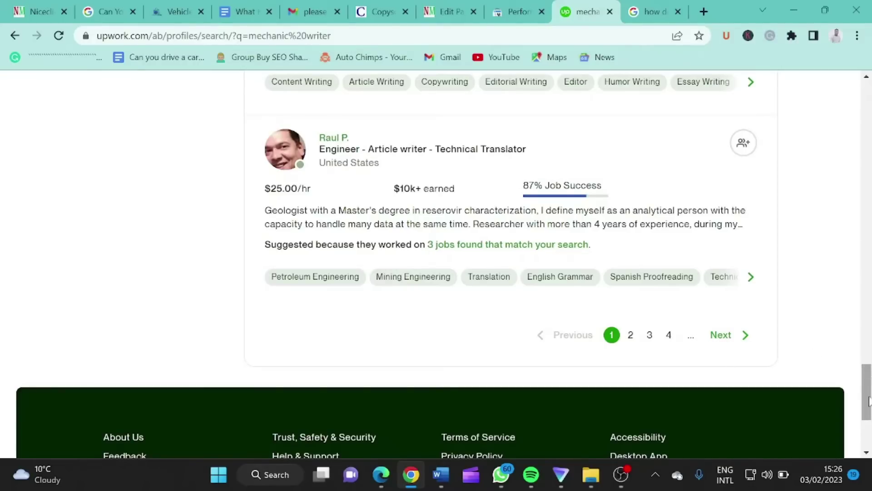
drag(868, 399, 860, 111)
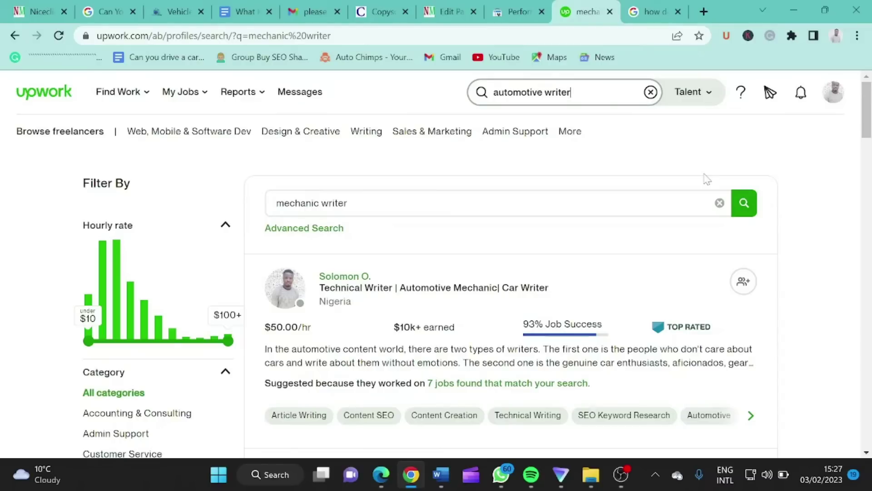
key(Return)
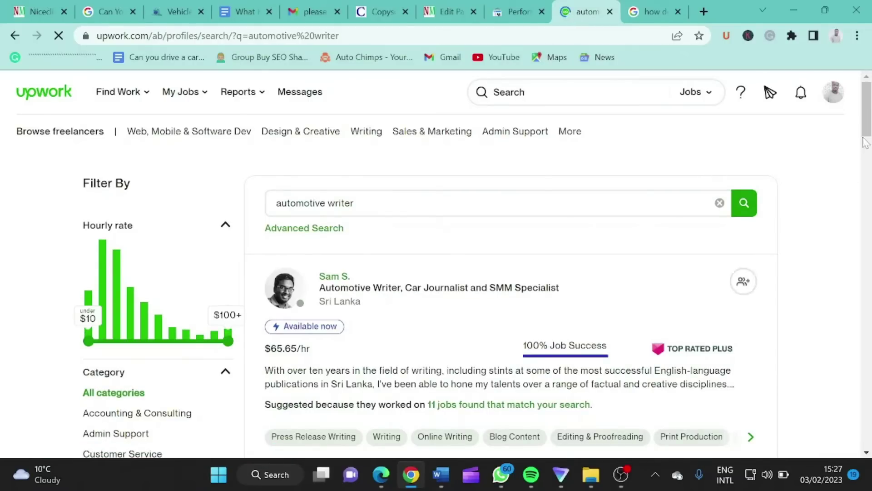
Scroll the 'automotive writer' results to locate your own profile, then return to the top.
drag(866, 128, 866, 200)
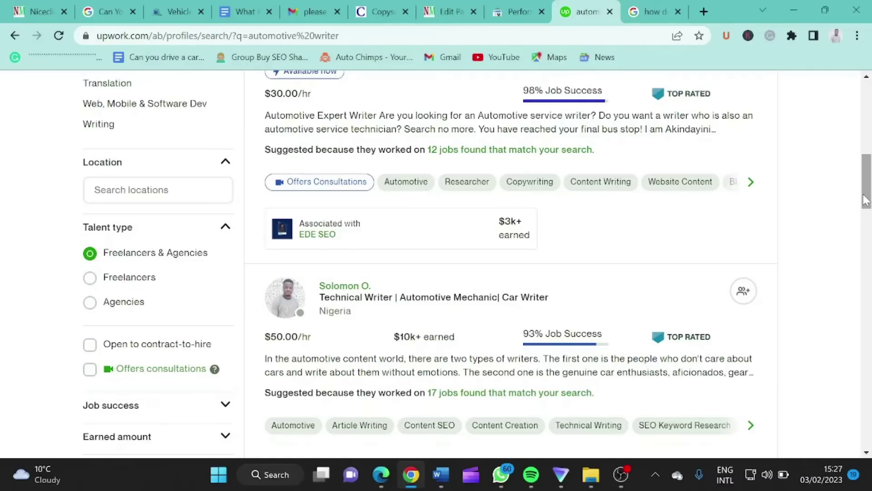
drag(864, 200, 865, 123)
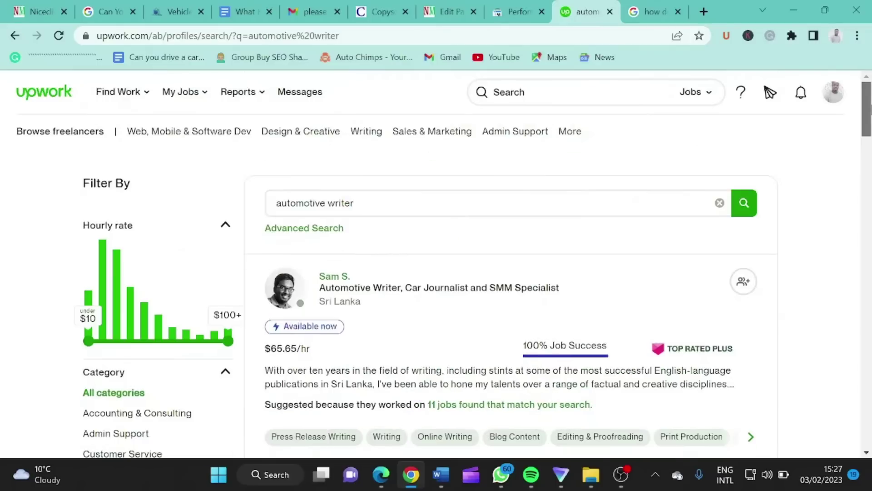
Go to your own profile via Find Work and open the Overview description for editing.
mouse_move(125, 97)
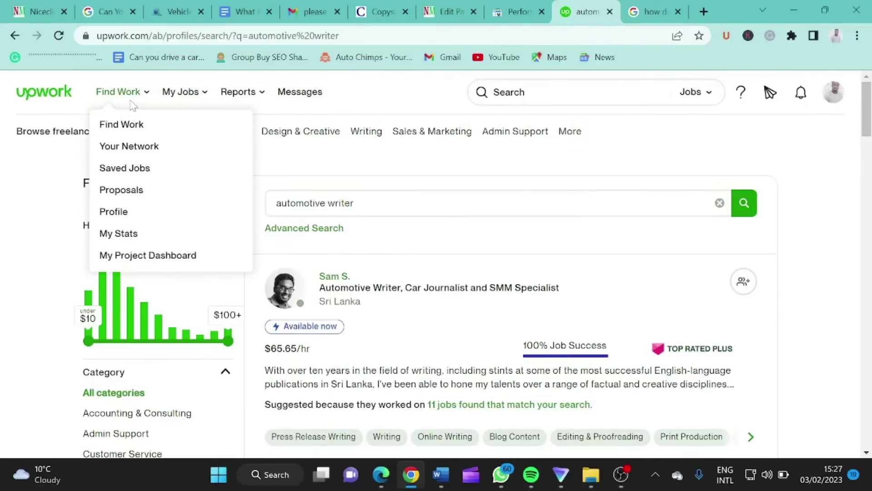
click(116, 212)
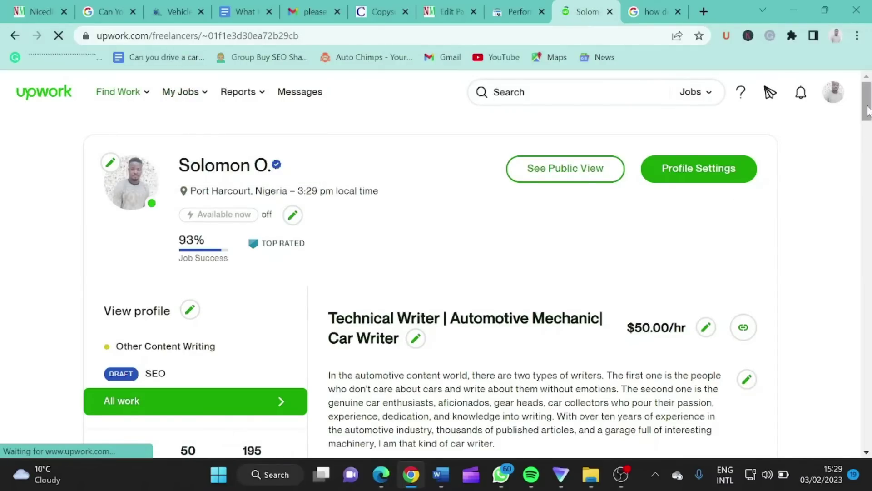
drag(867, 111, 868, 126)
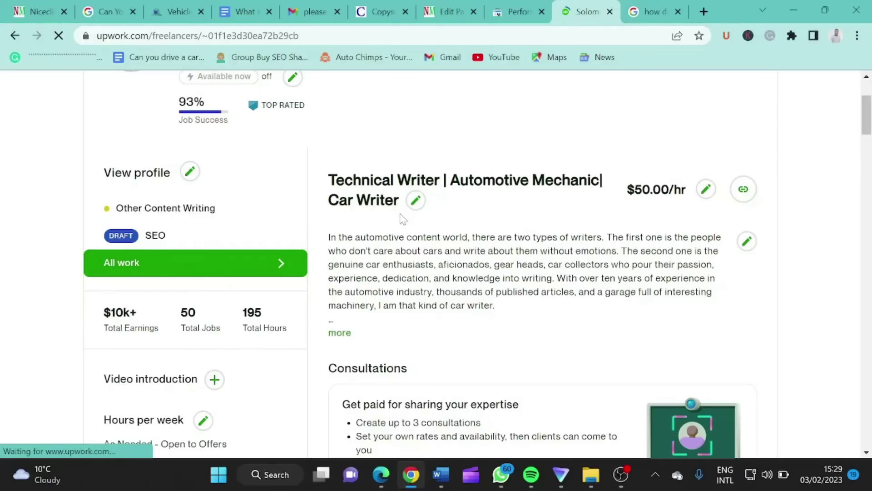
click(746, 241)
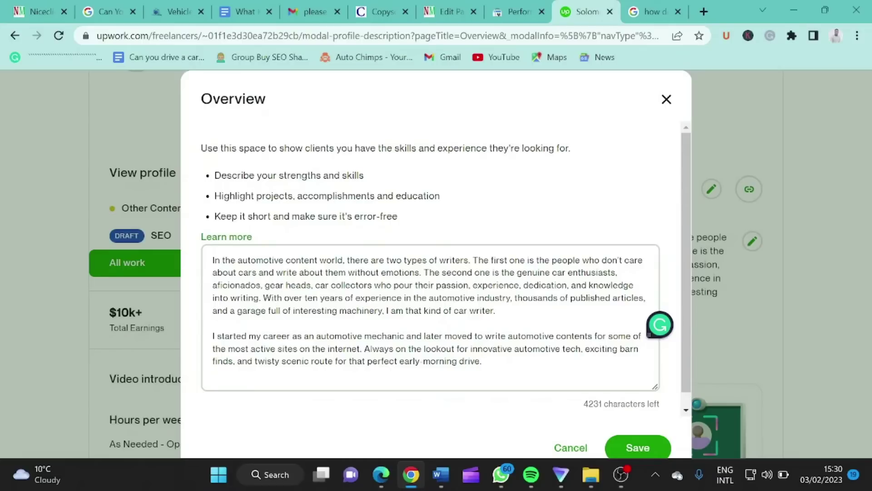
Inspect the words automotive, writers, mechanic and 'cars and', then close the Overview editor unsaved.
click(284, 260)
key(ctrl+shift+Left)
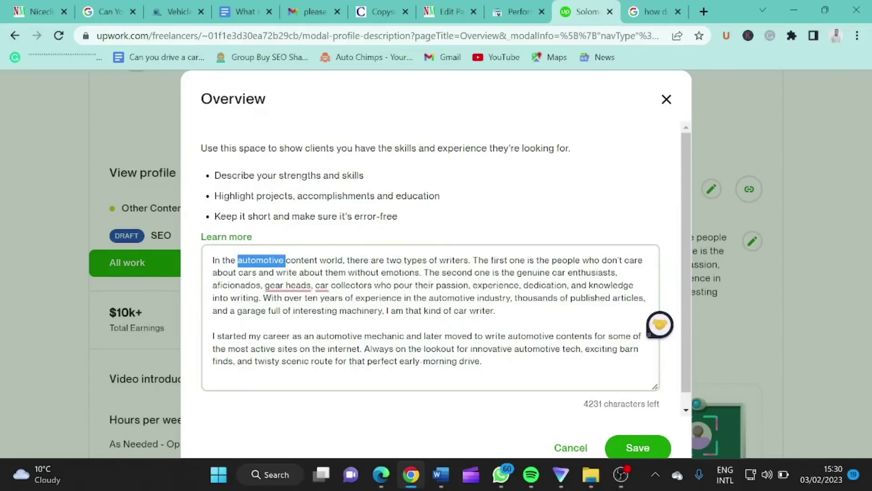
click(296, 260)
click(468, 260)
key(ctrl+shift+Left)
click(446, 260)
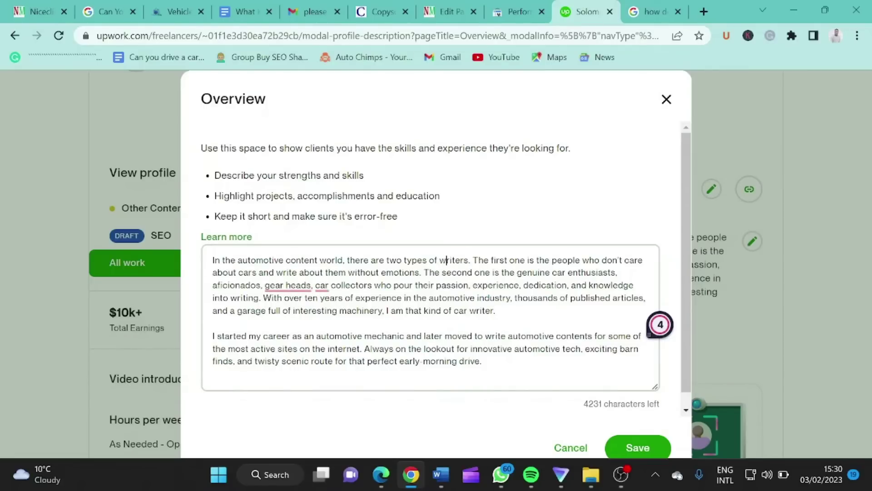
click(405, 336)
key(ctrl+shift+Left)
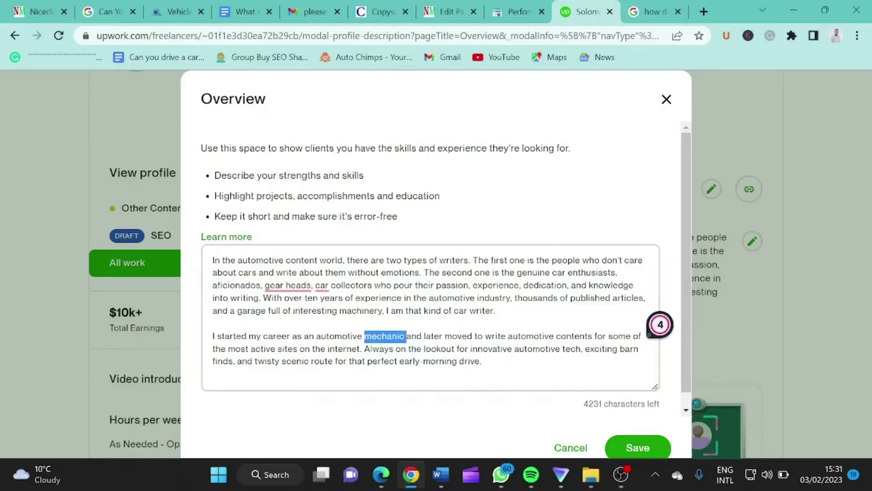
click(470, 349)
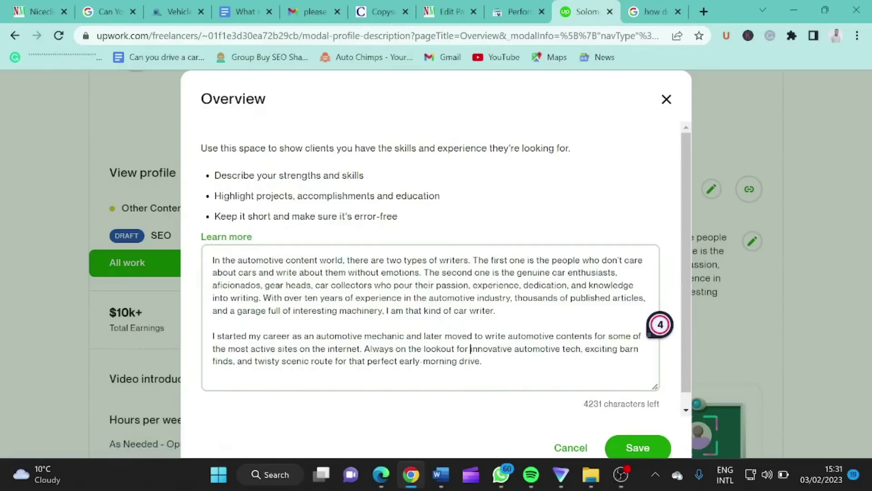
drag(276, 272, 237, 272)
click(213, 323)
click(666, 103)
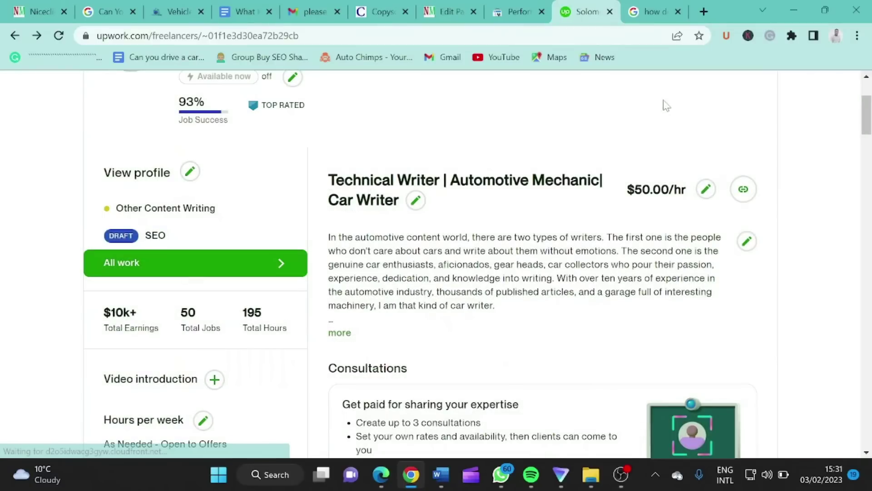